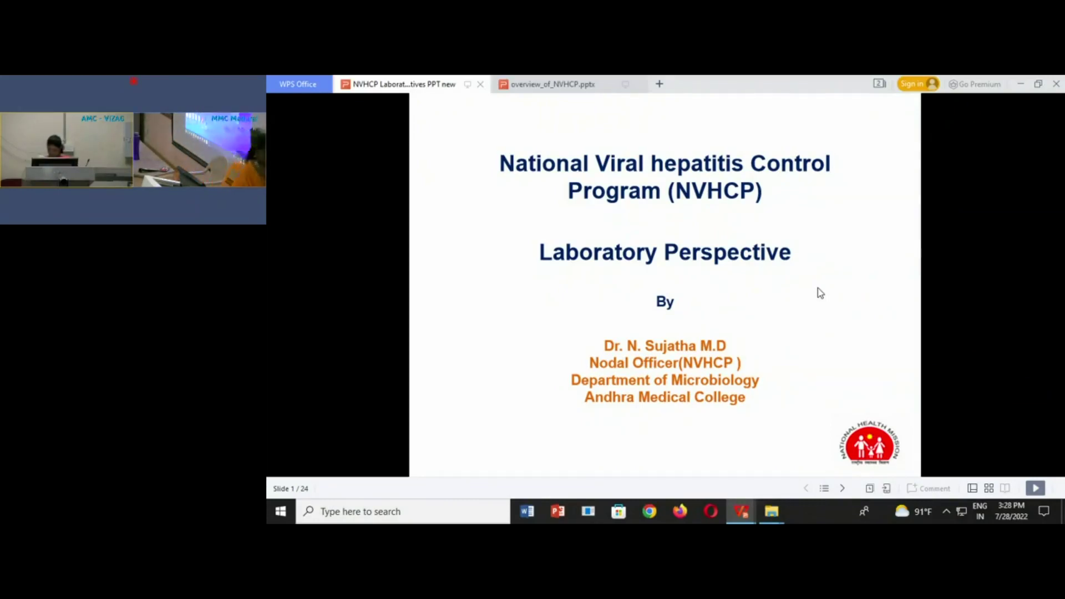
Advance from the title slide to slide 2, 'The first step....'
click(821, 293)
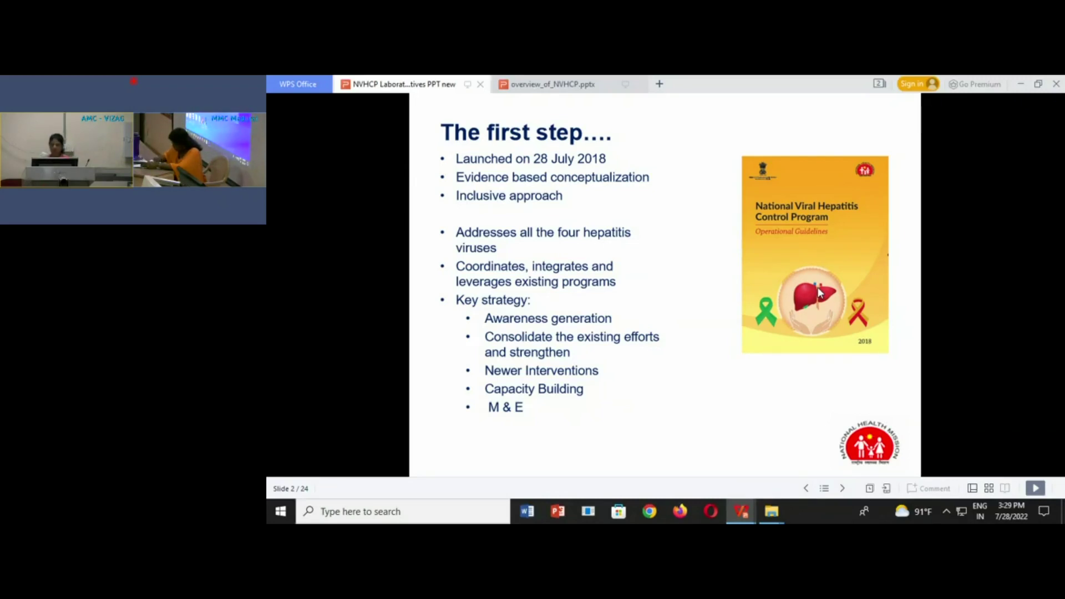
scroll(819, 292, down, 1)
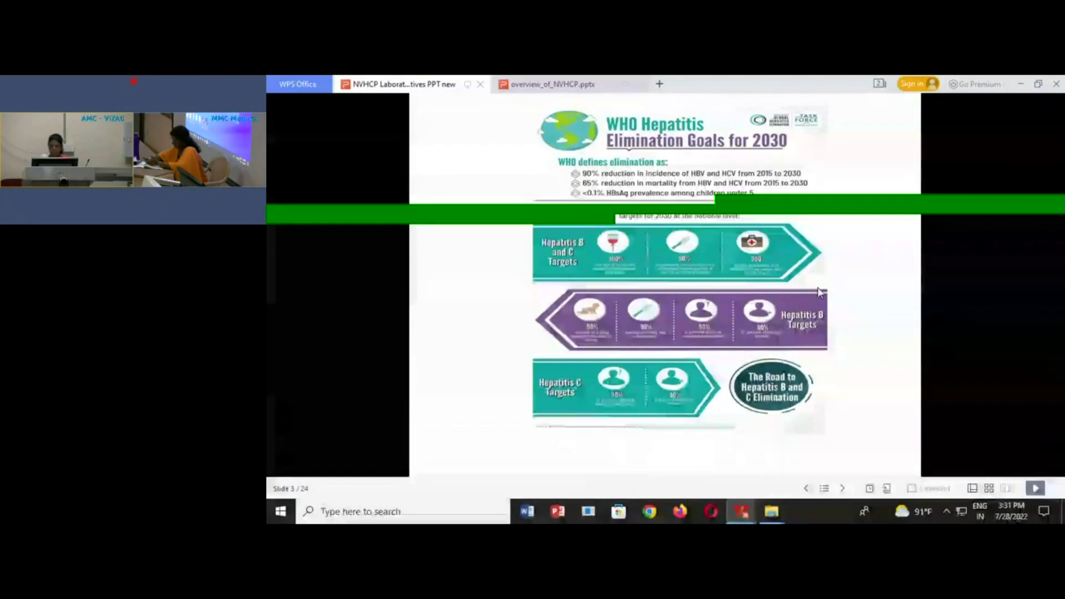
Page forward past the Background slide to slide 6 on viral hepatitis epidemiology aspects
key(Down)
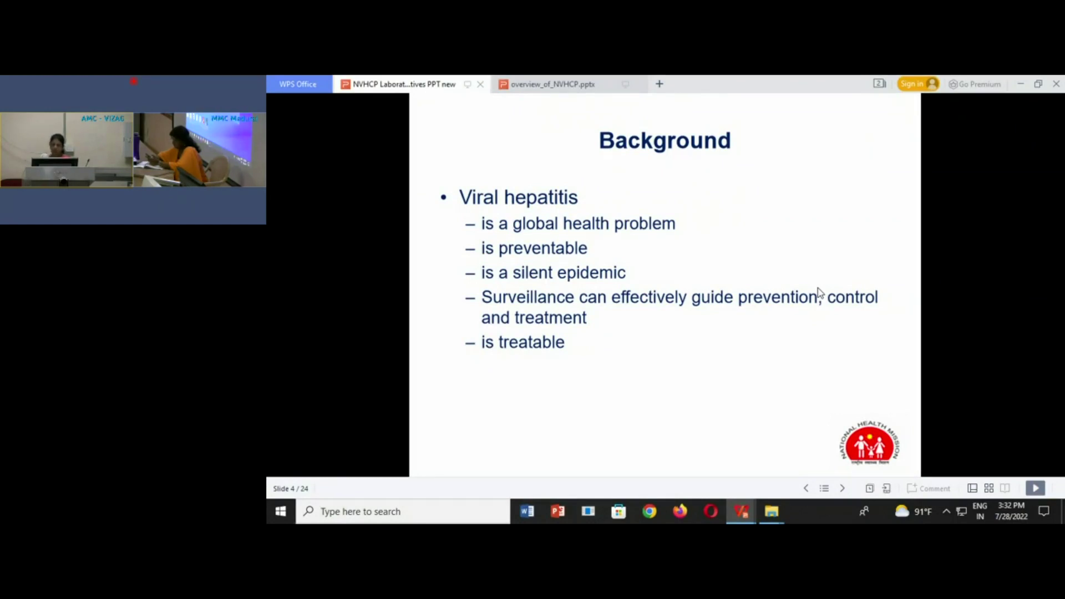
scroll(819, 293, down, 1)
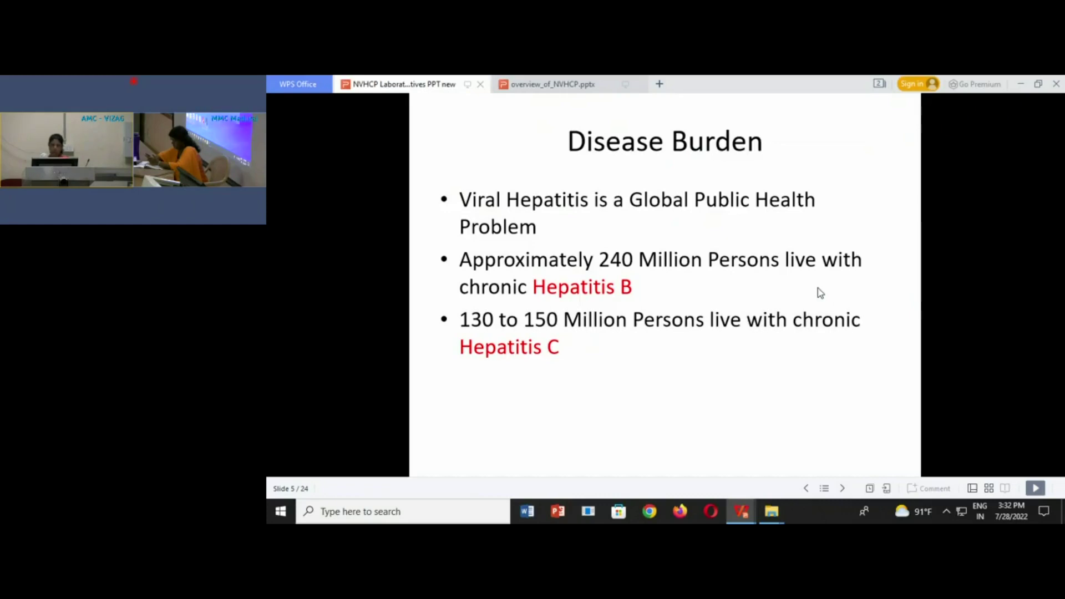
key(Down)
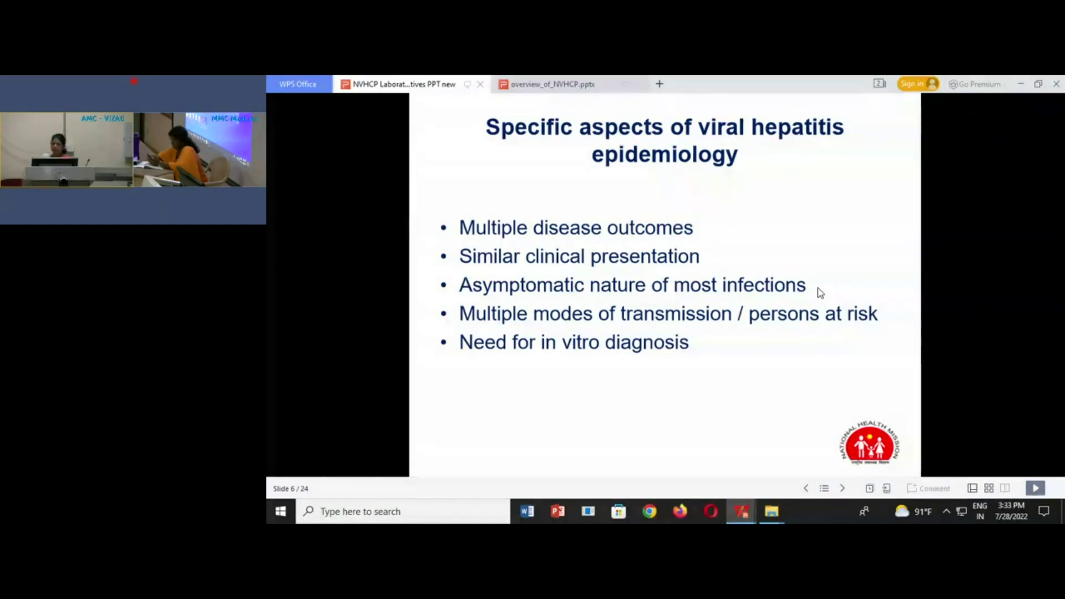
Advance past the Interventions slide to slide 8, 'Program Management-1'
key(Right)
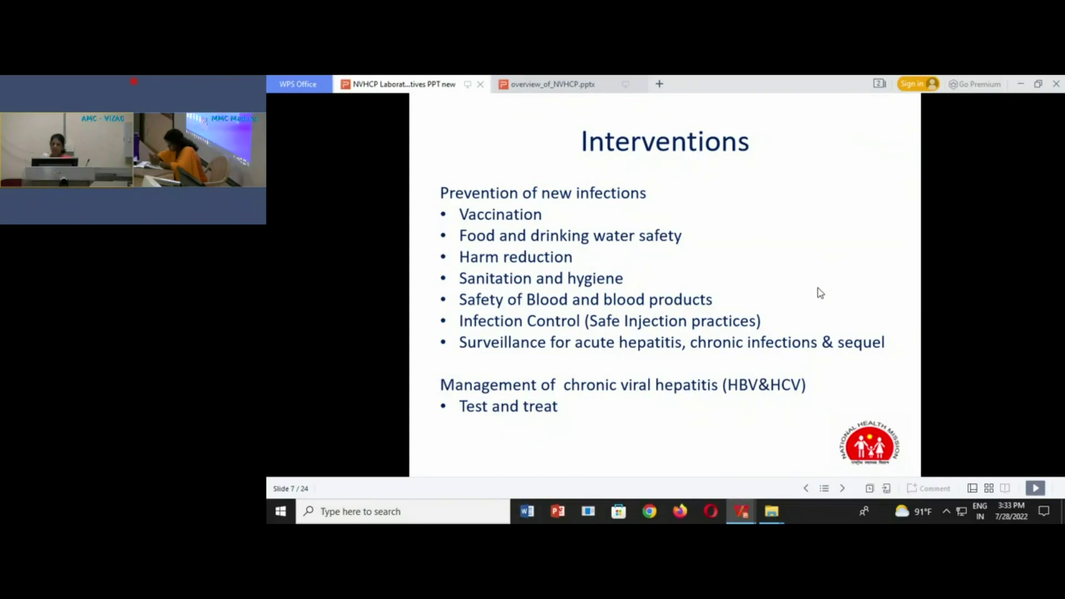
key(Down)
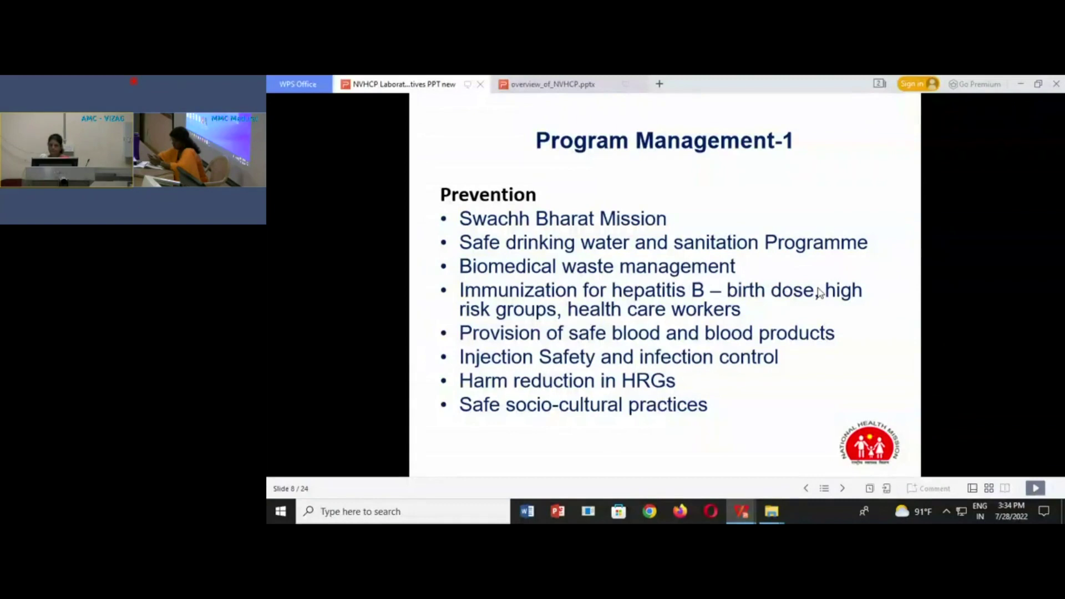
Advance past Program Management-2 to slide 10, 'Test Methods'
key(Right)
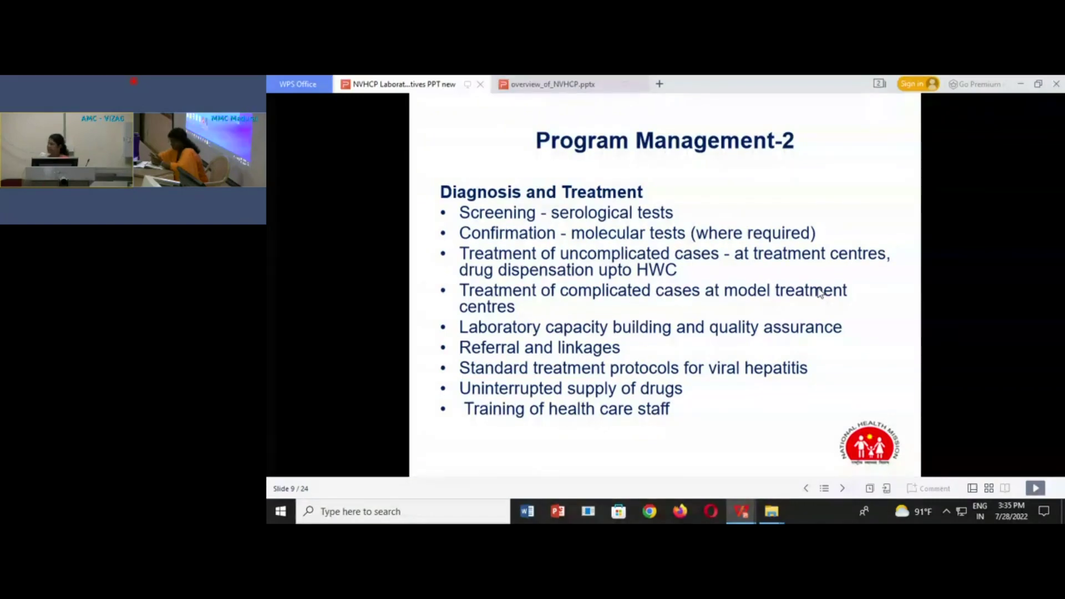
key(Page_Down)
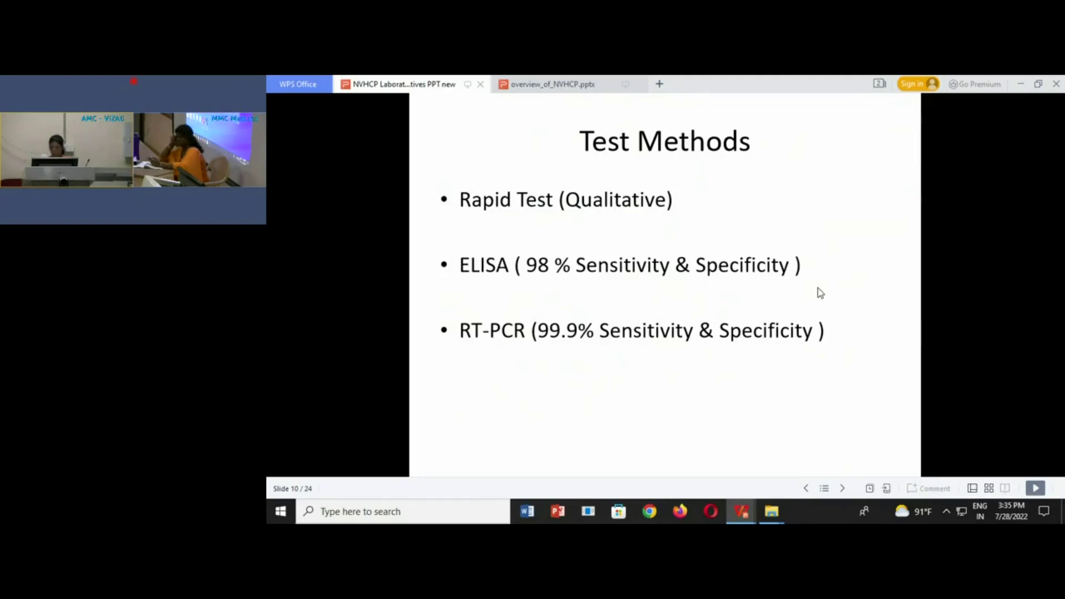
key(Down)
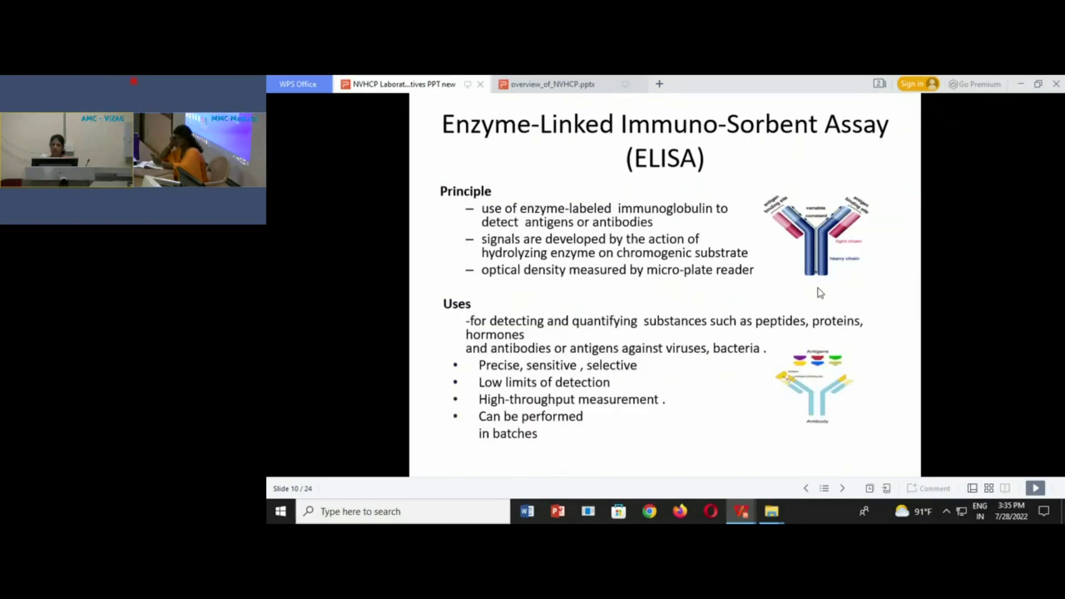
key(Down)
key(Down)
key(Down)
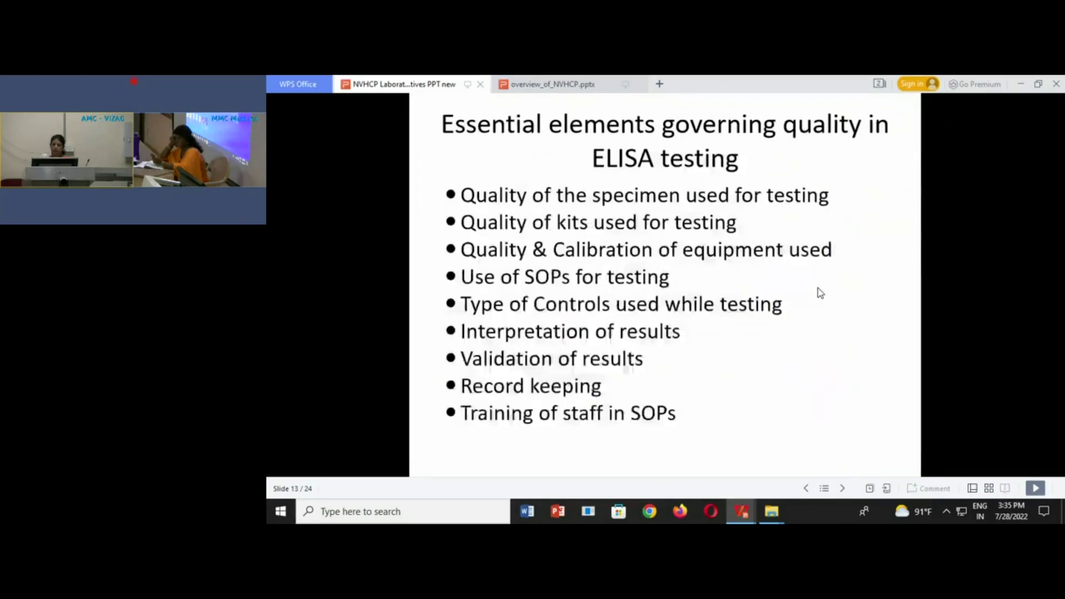
scroll(819, 292, up, 2)
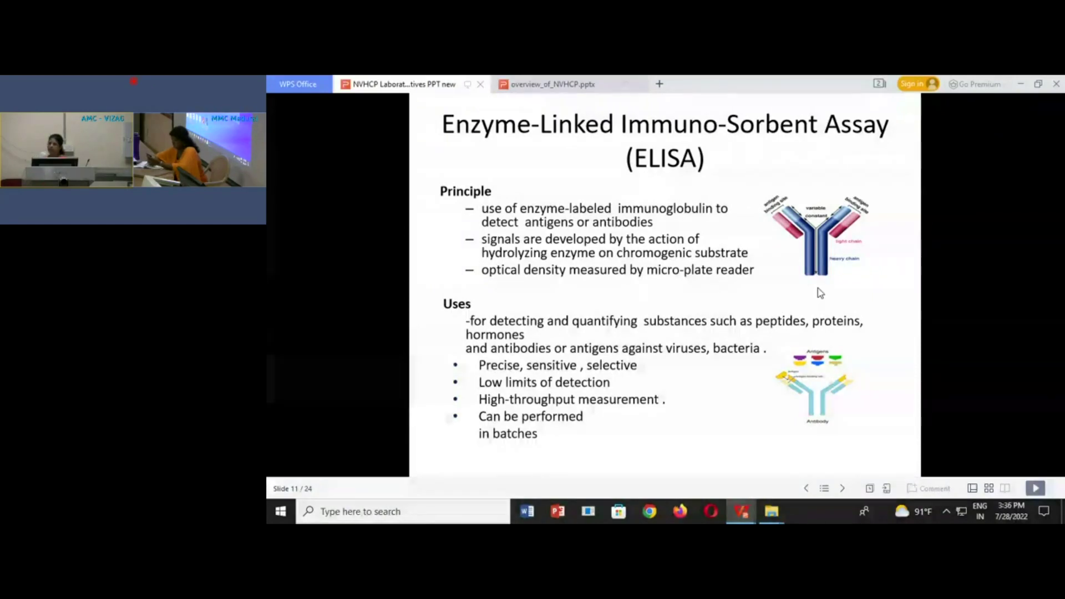
Advance past the ELISA Essential elements slide to slide 13, 'Quality of the specimen'
click(820, 292)
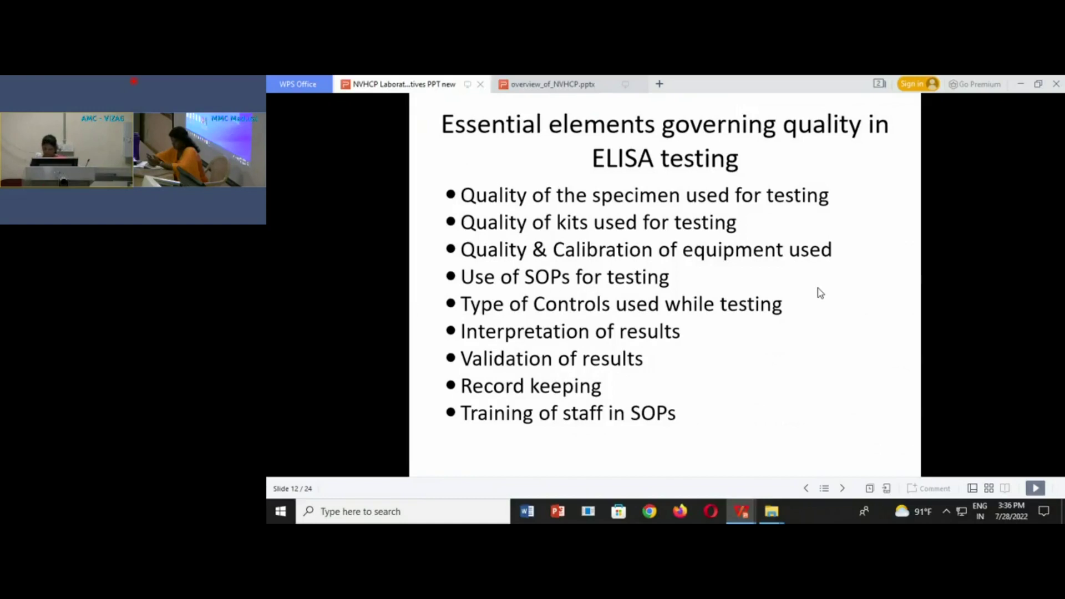
key(Page_Down)
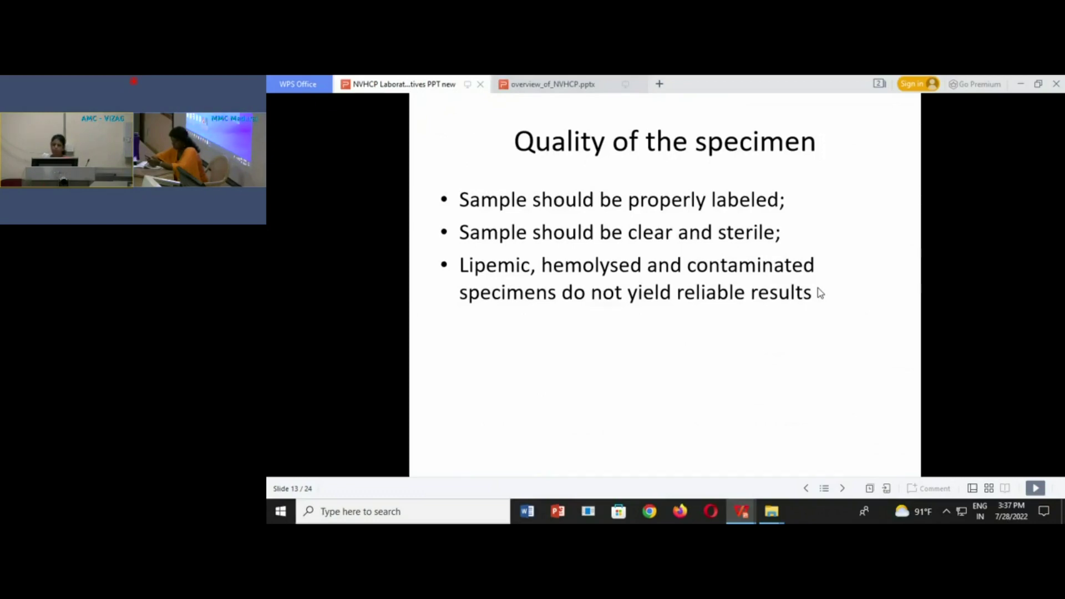
Advance past the NVHCP department results tables to slide 15, 'Bio-safety'
key(Down)
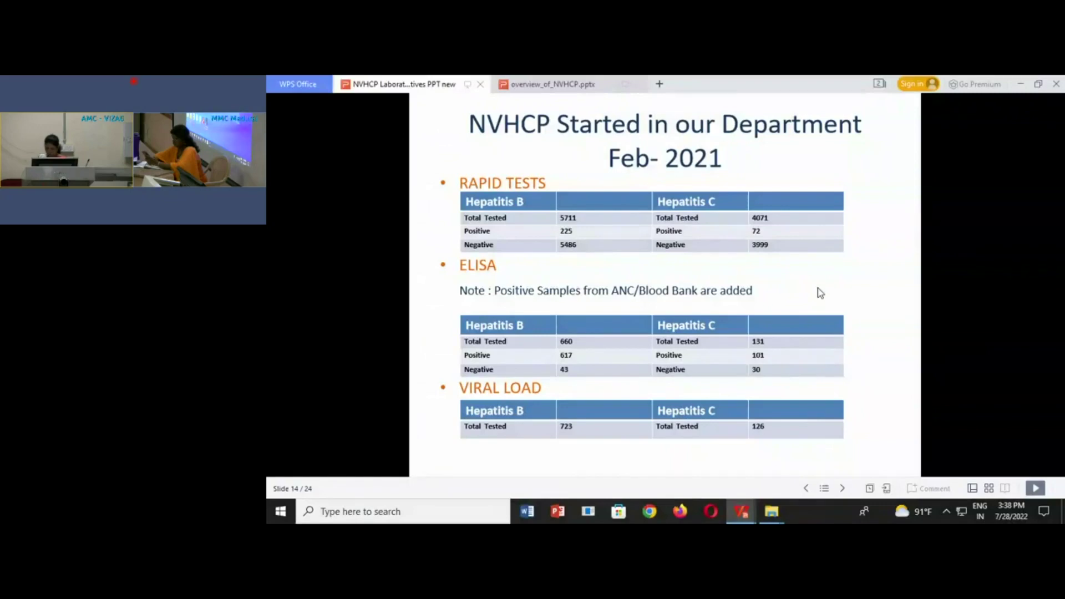
key(Page_Down)
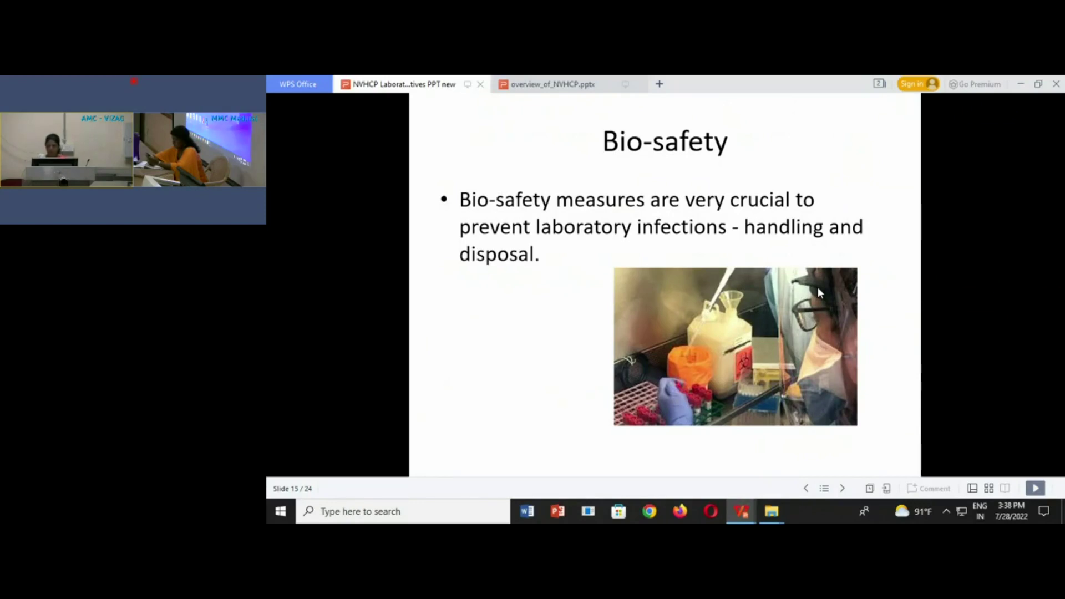
Land on slide 16, 'Internal Quality Control', after stepping one slide ahead and back
key(Down)
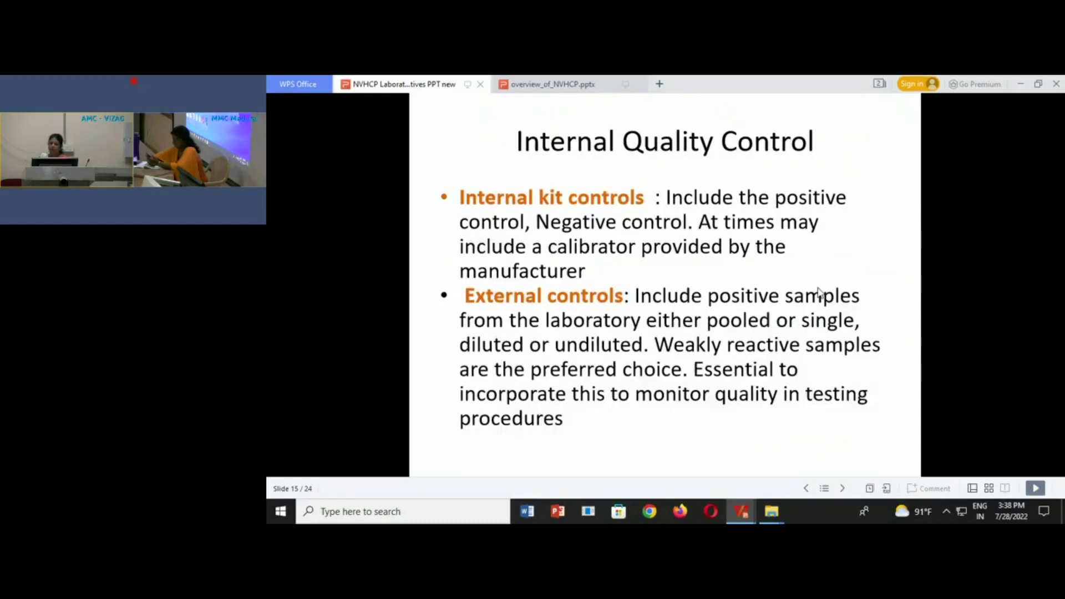
key(Page_Down)
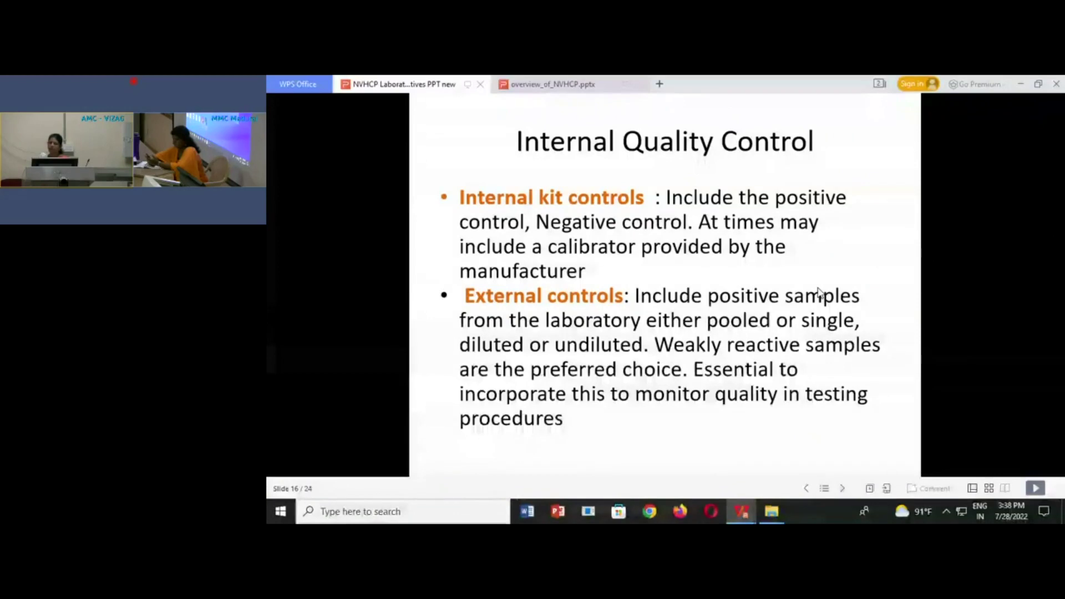
key(Page_Up)
key(Page_Down)
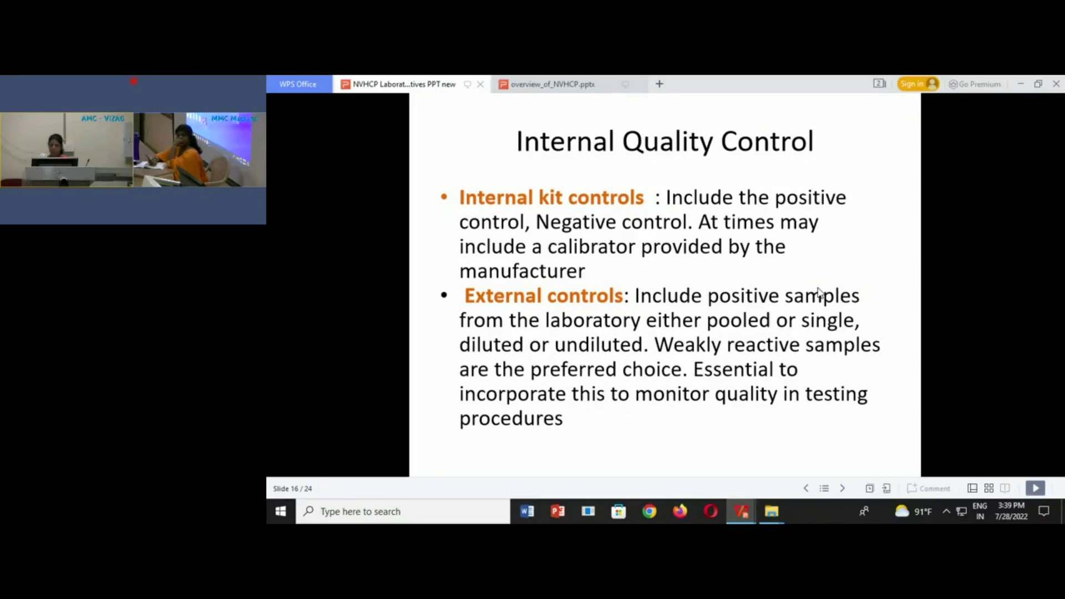
Advance past Program Management-3 to the tiered laboratory network and available tests slide
key(Down)
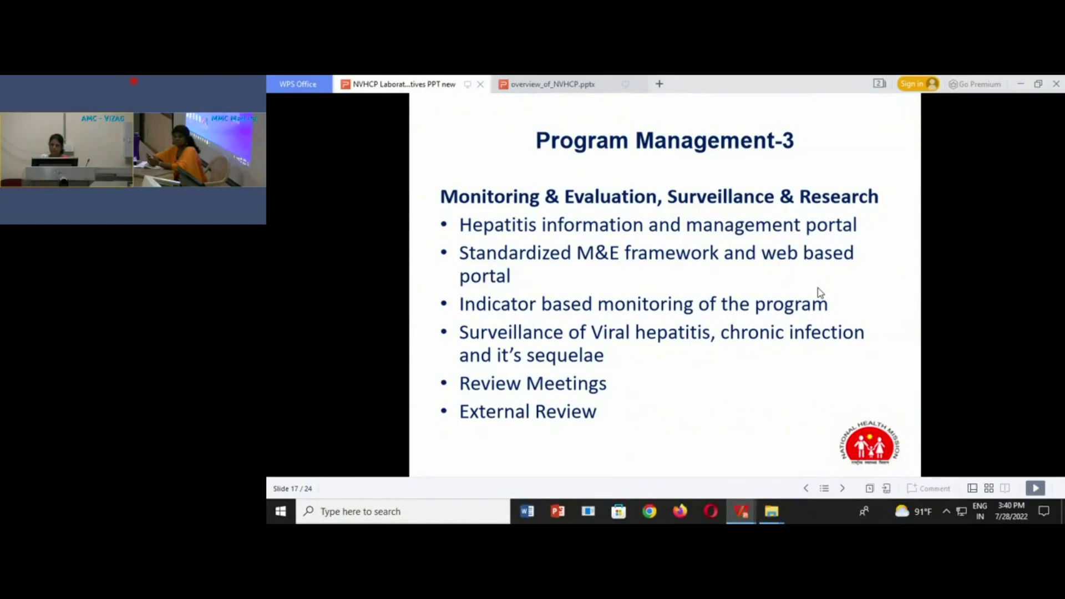
click(818, 294)
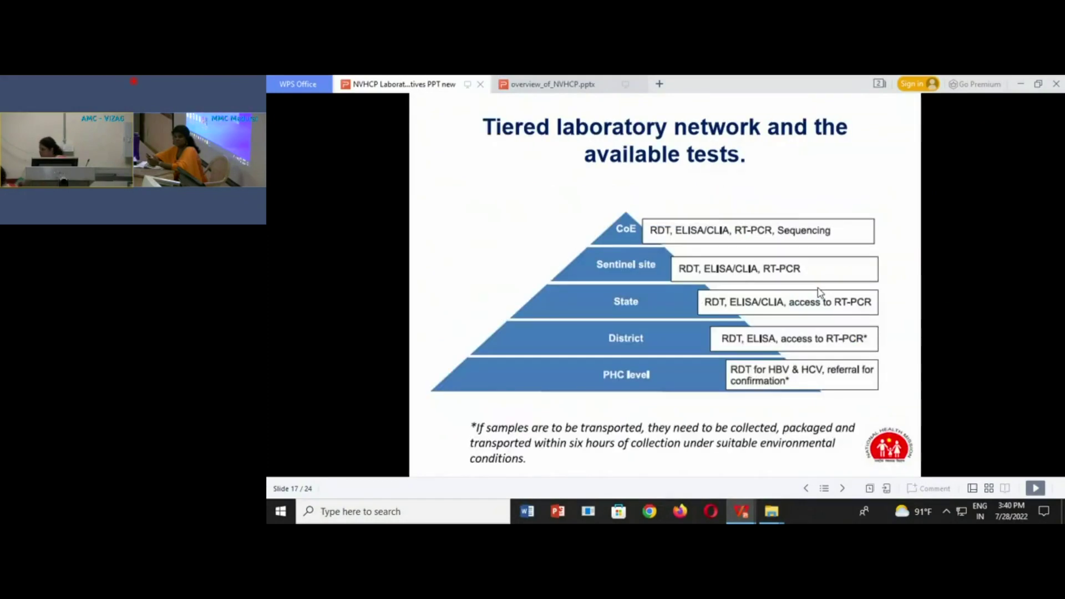
click(818, 292)
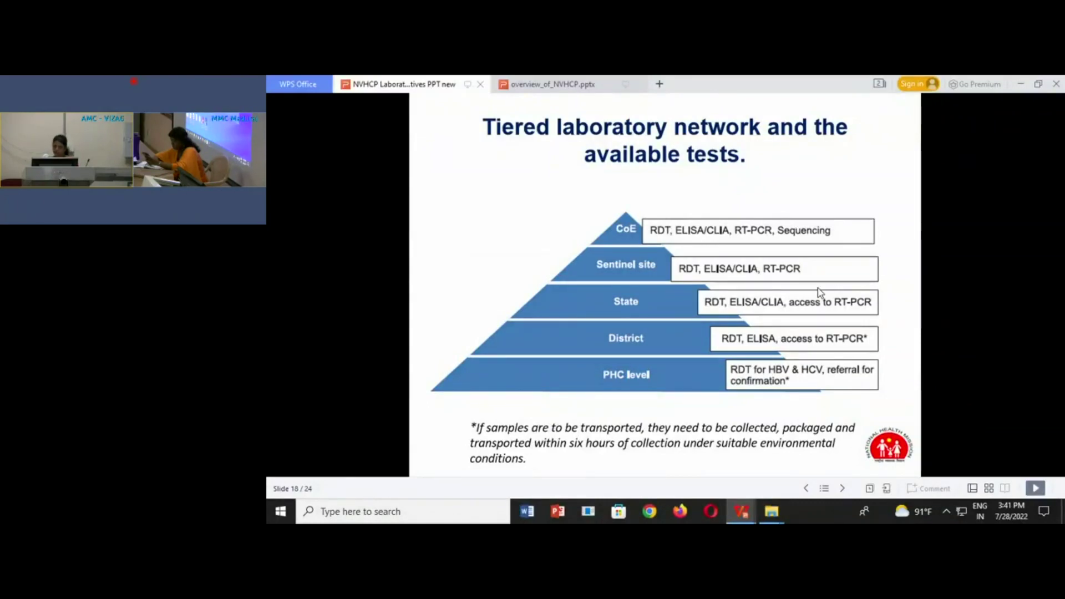
Advance to slide 19, the viral hepatitis testing algorithm for jaundiced patients
key(Down)
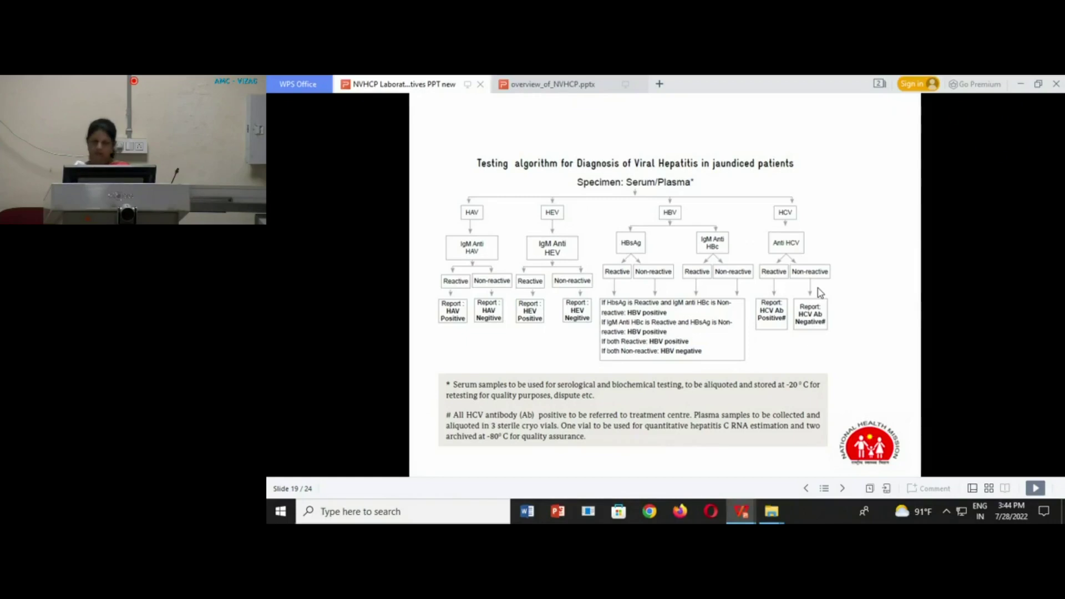
Advance to slide 20, the testing algorithm for suspected patients without jaundice
key(Page_Down)
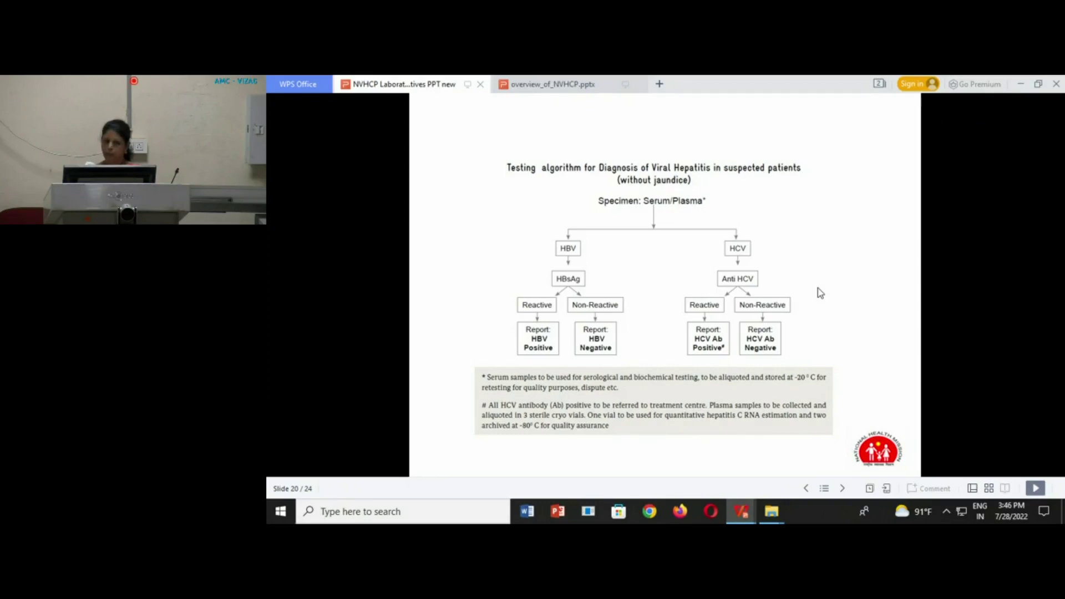
Advance past the state labs assistance table to the Informed Consent form slide (22 of 24)
key(Right)
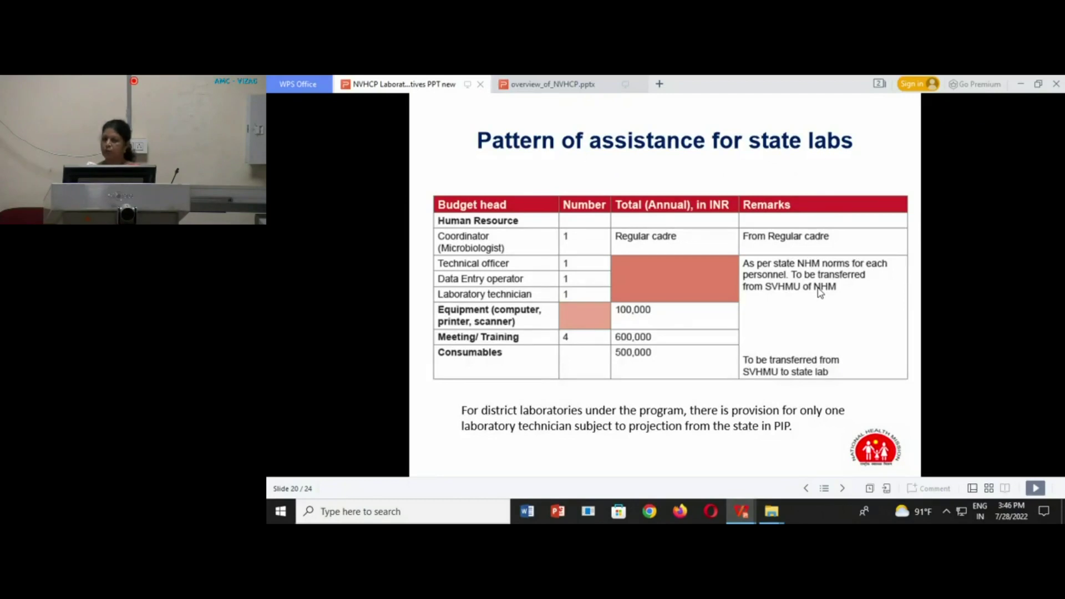
key(Right)
key(Right)
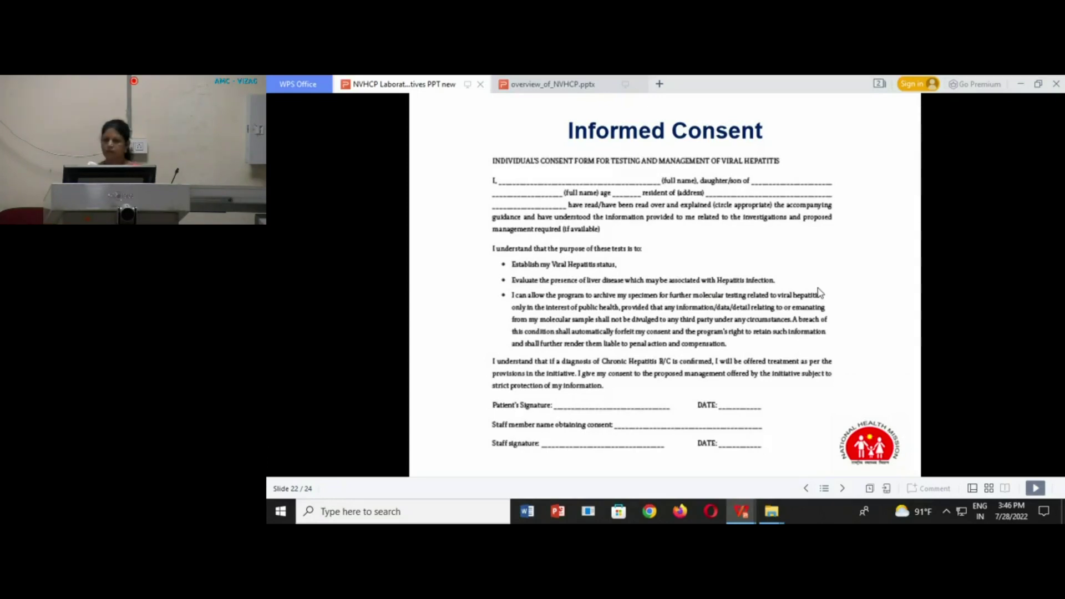
Advance to the National Guidelines- India slide showing the two 2018 guideline covers
click(821, 291)
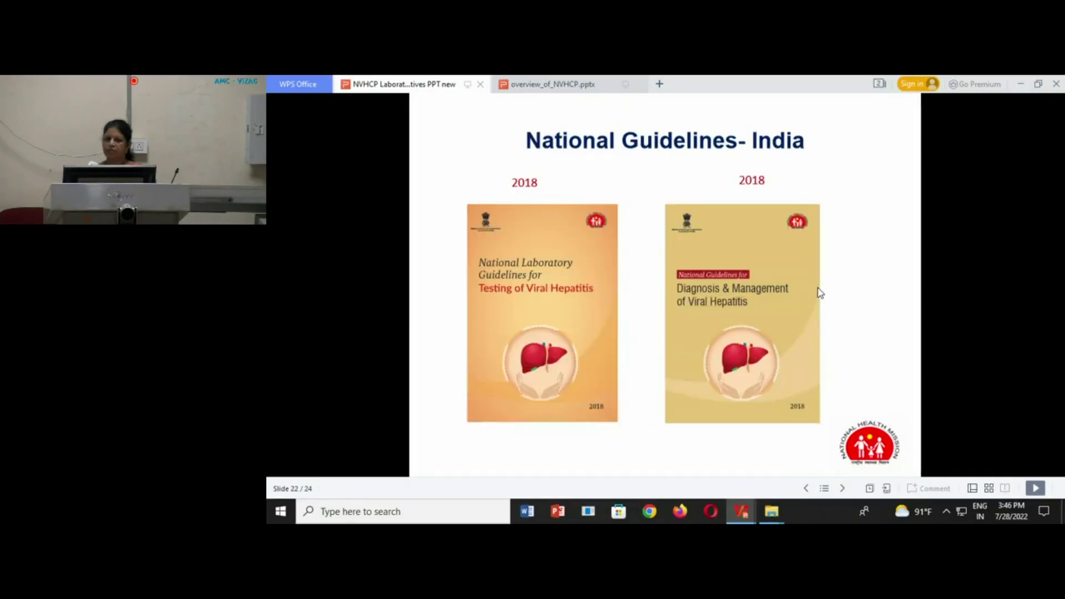